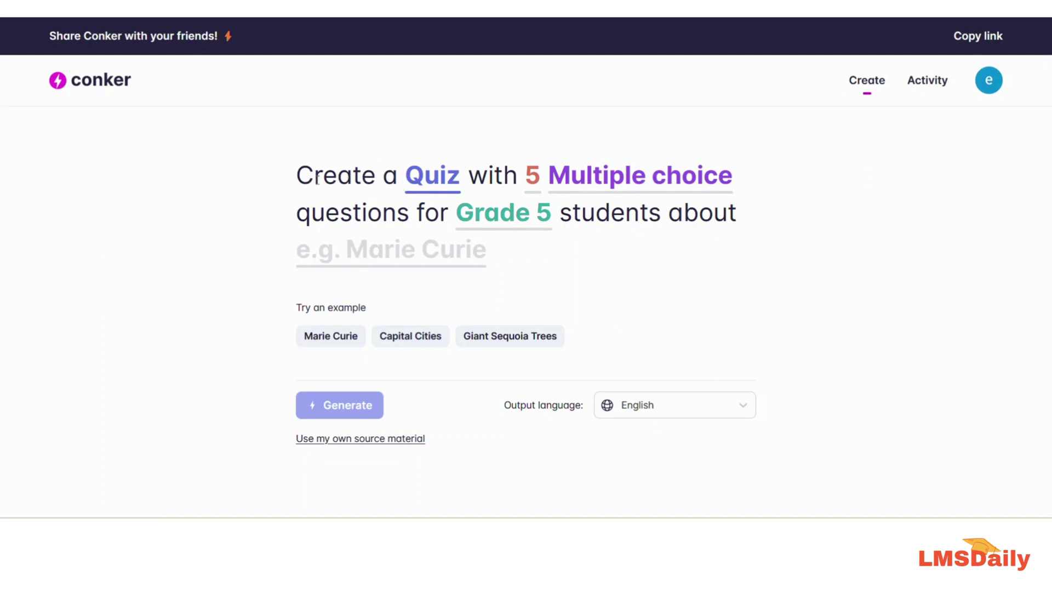
# Keep Quiz, 5 questions and Multiple choice, and change the grade level to Grade 8
pyautogui.click(407, 183)
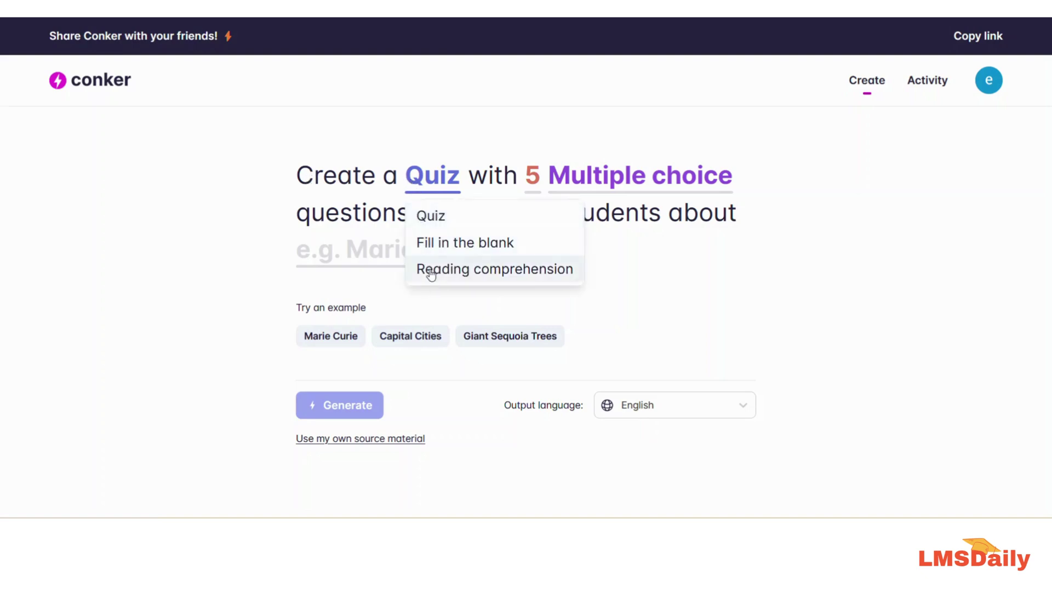
pyautogui.click(431, 219)
pyautogui.click(531, 186)
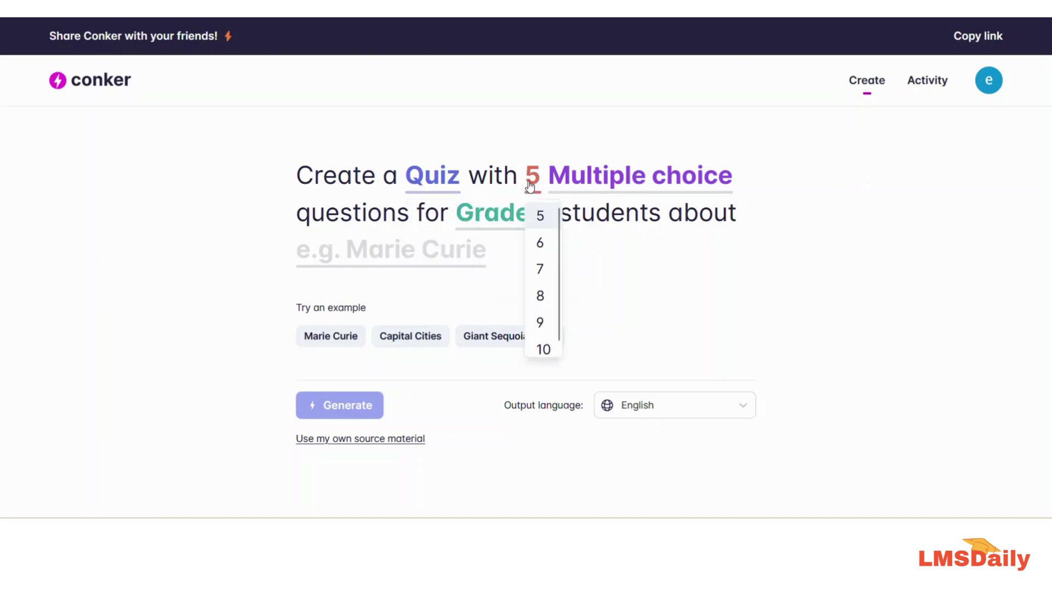
pyautogui.scroll(-1, 536, 269)
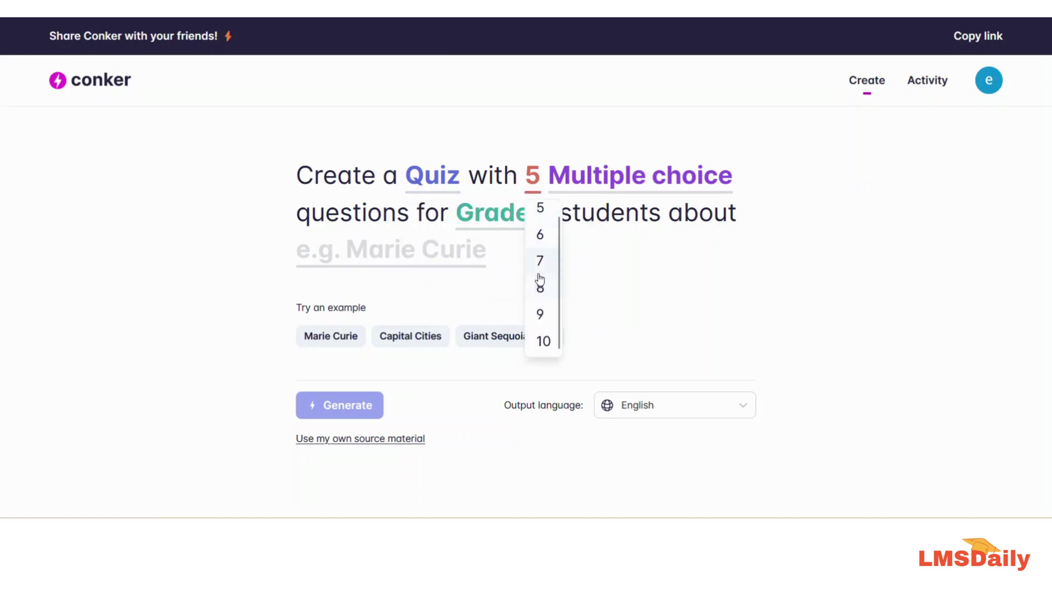
pyautogui.scroll(1, 540, 277)
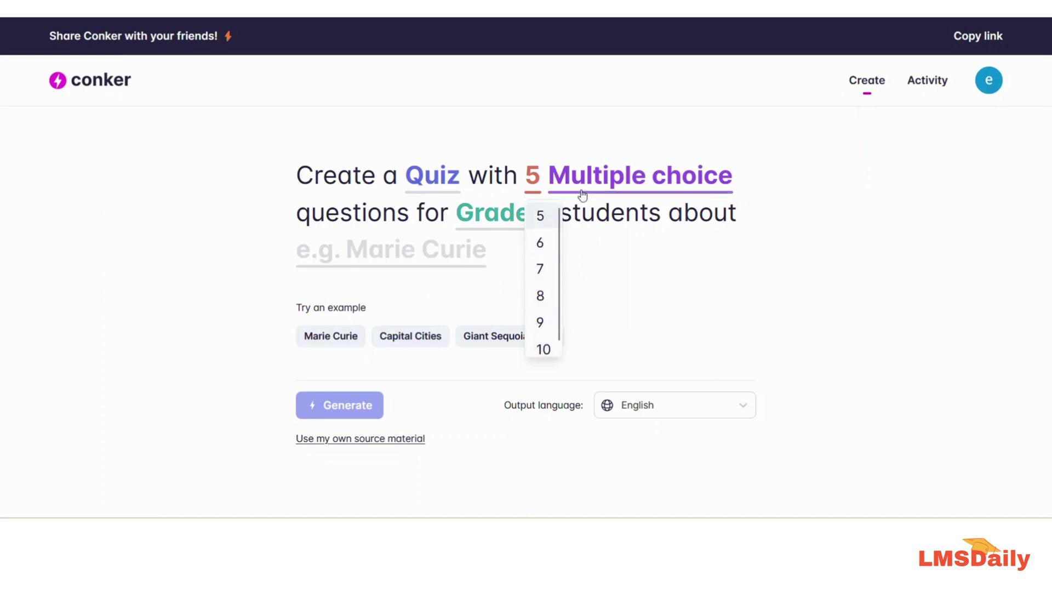
pyautogui.click(608, 185)
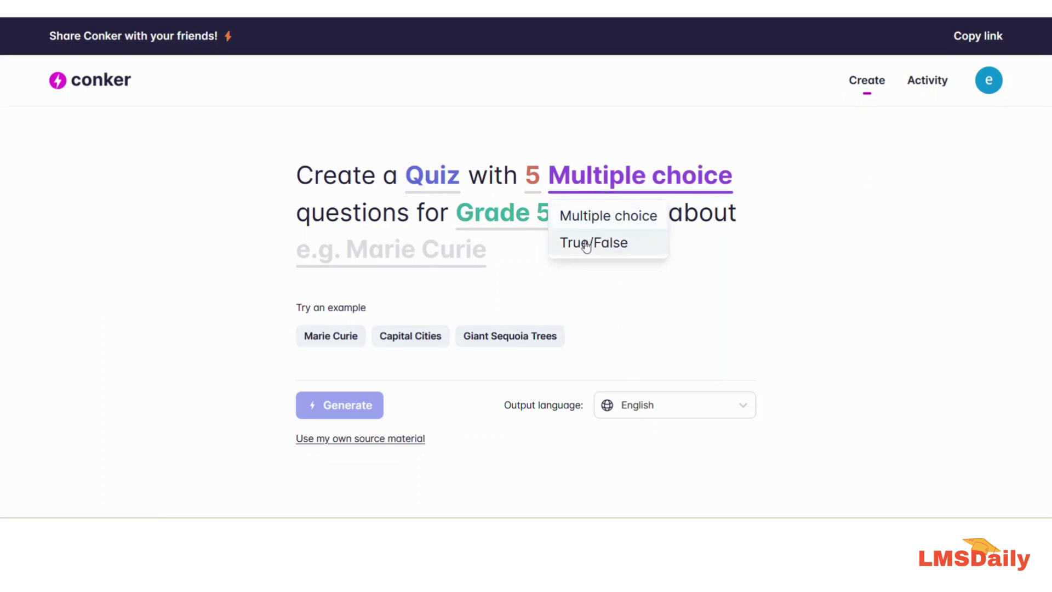
pyautogui.click(611, 187)
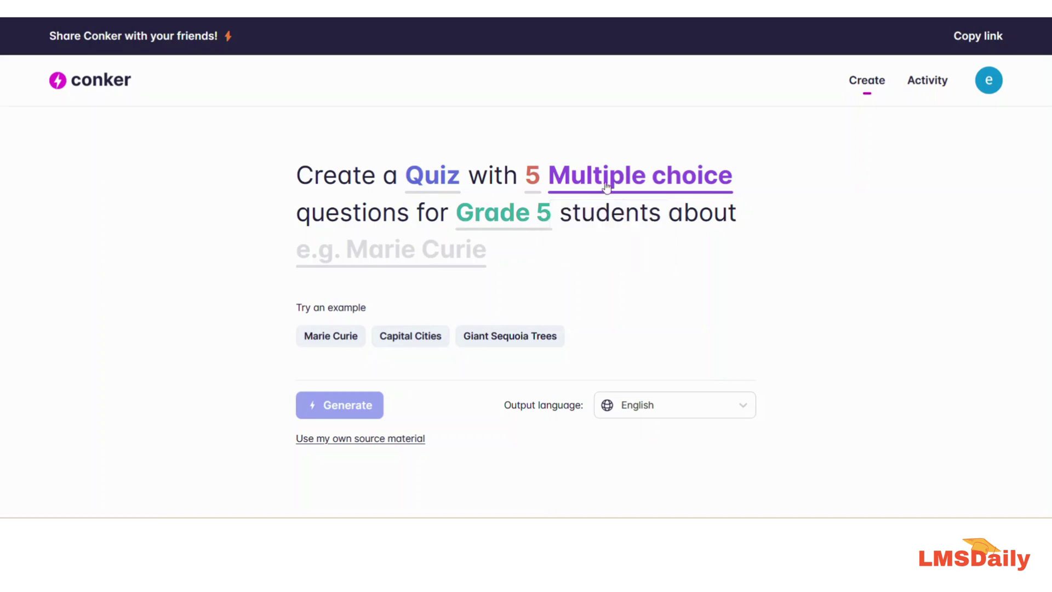
pyautogui.click(491, 224)
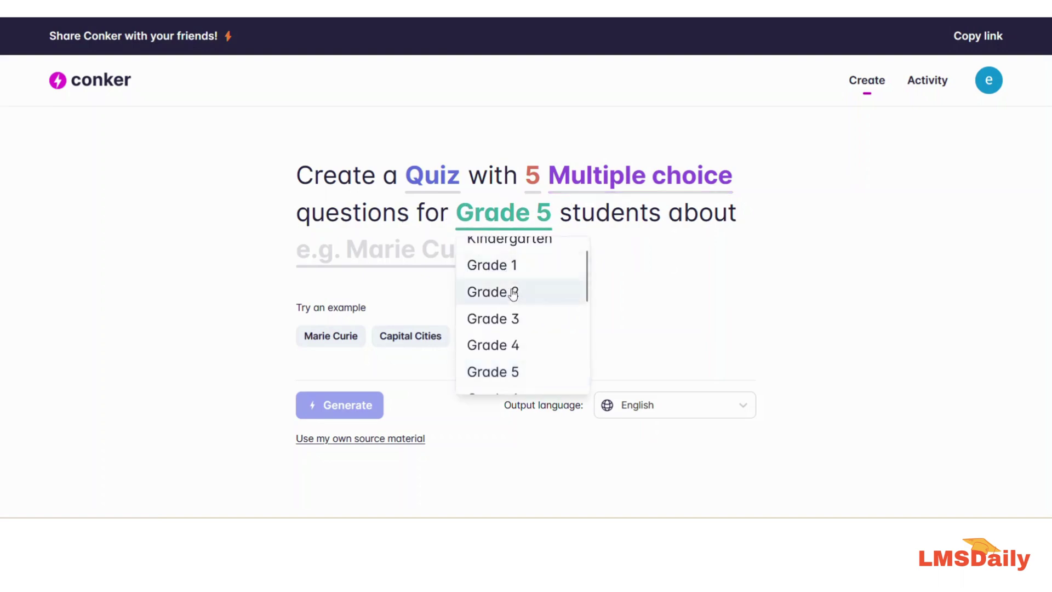
pyautogui.scroll(-4, 512, 294)
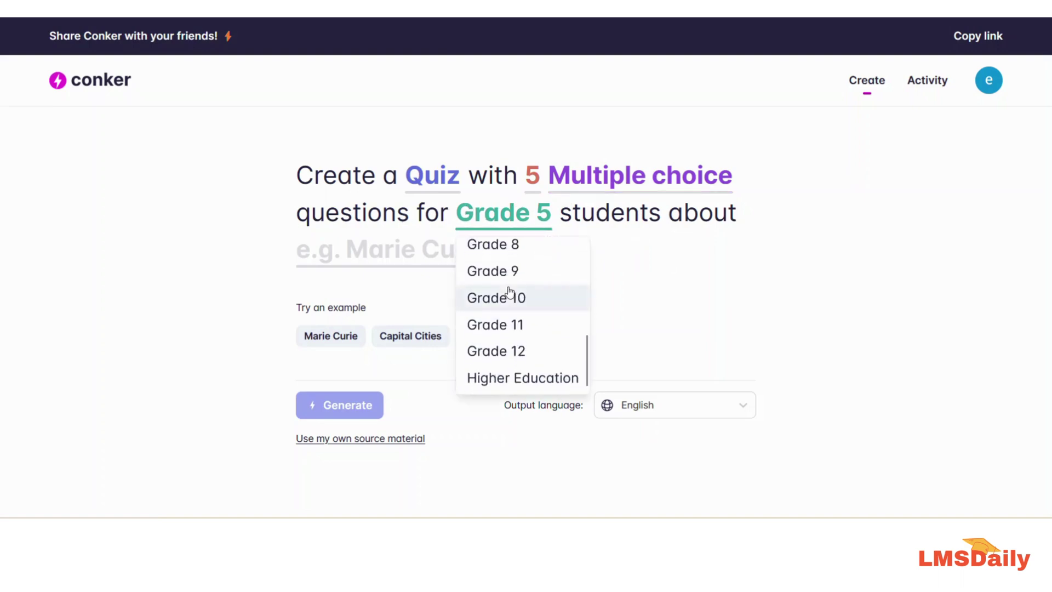
pyautogui.click(515, 256)
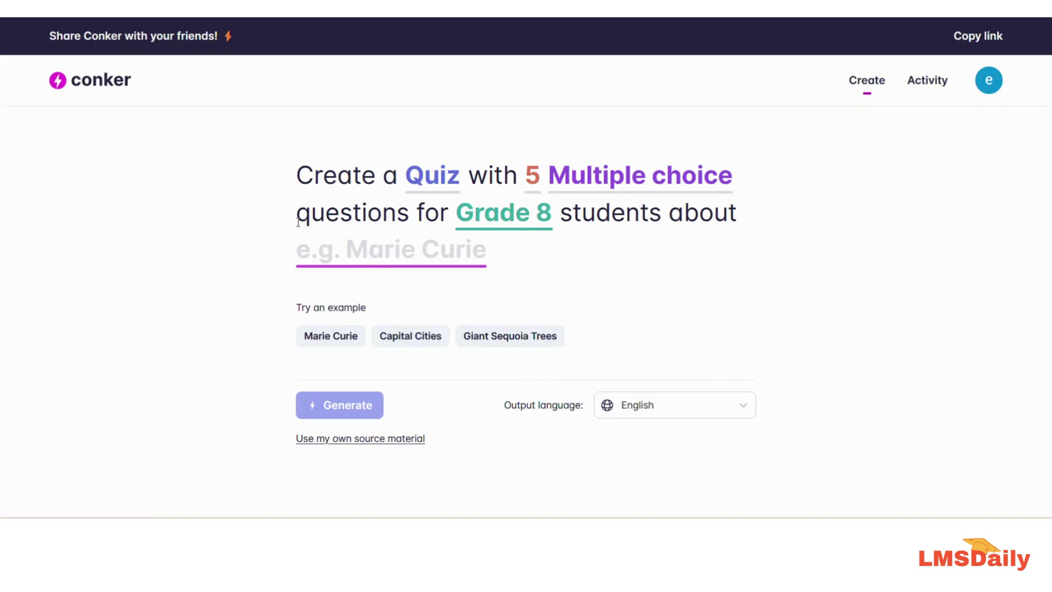
# Enter 'Mauritius' as the topic and generate the 5-question Grade 8 quiz
pyautogui.click(346, 254)
pyautogui.write('M')
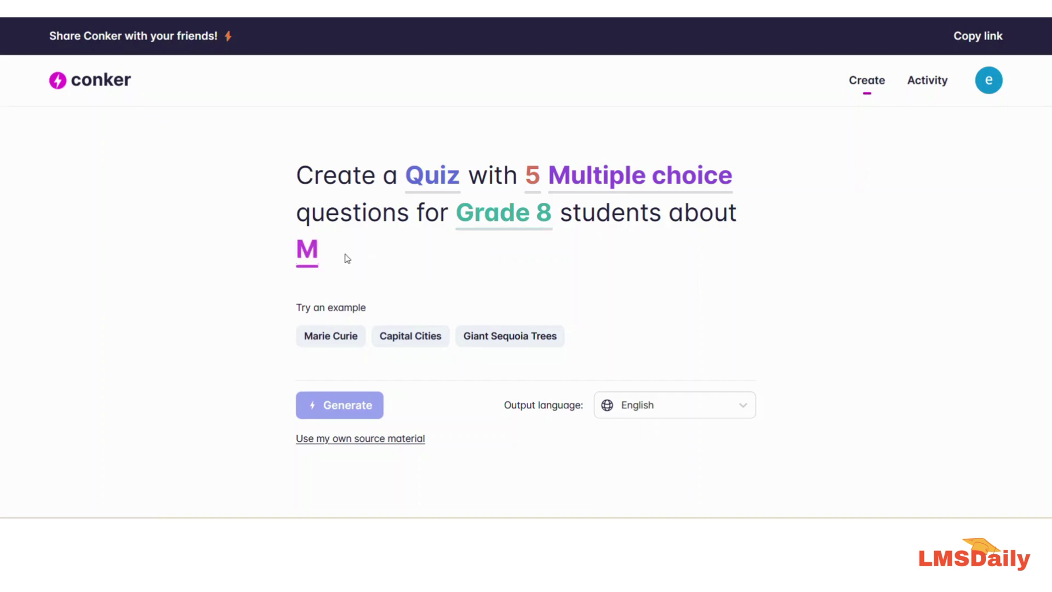
pyautogui.write('auritius')
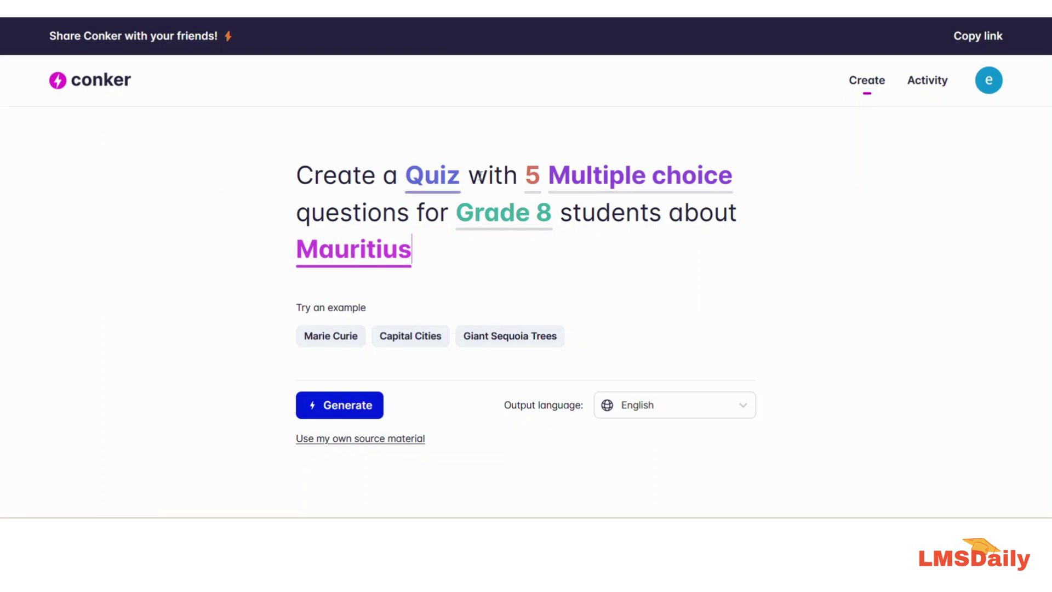
pyautogui.click(339, 408)
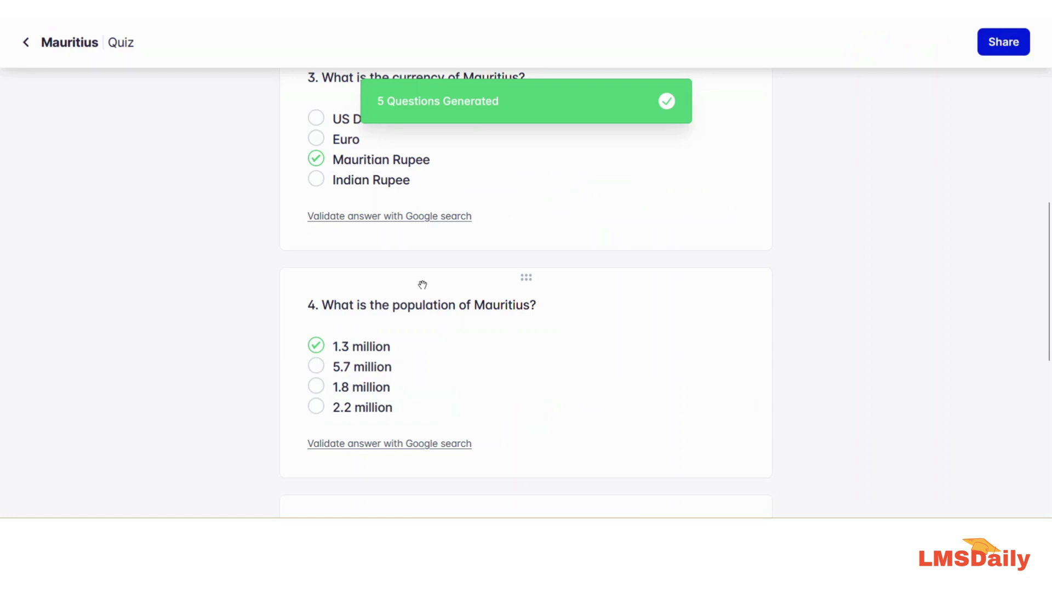
# Review the five Mauritius questions, try moving question 1 lower, and open the Share menu
pyautogui.scroll(-6, 422, 284)
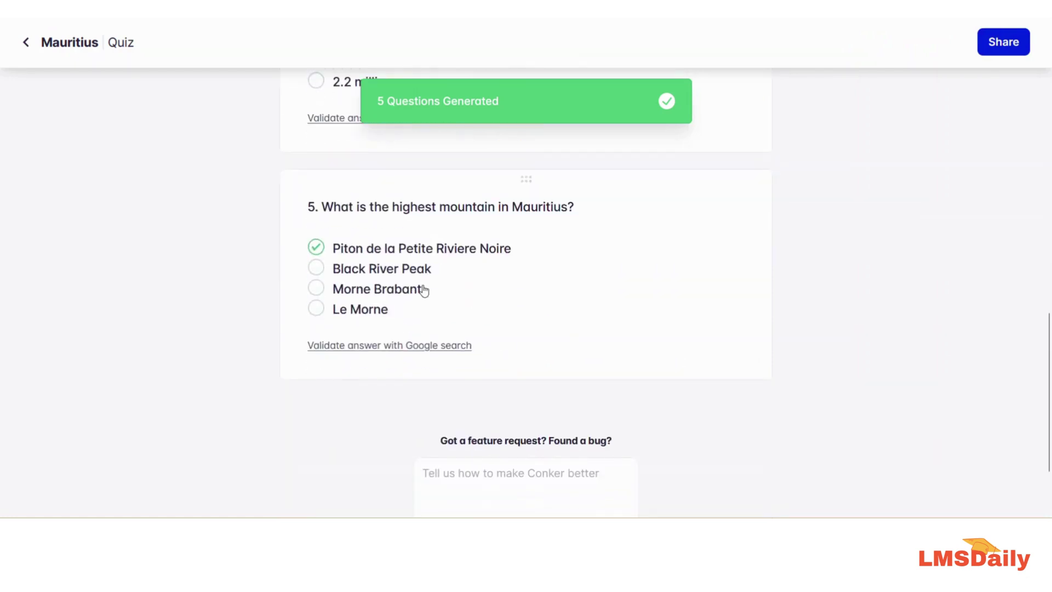
pyautogui.scroll(18, 425, 290)
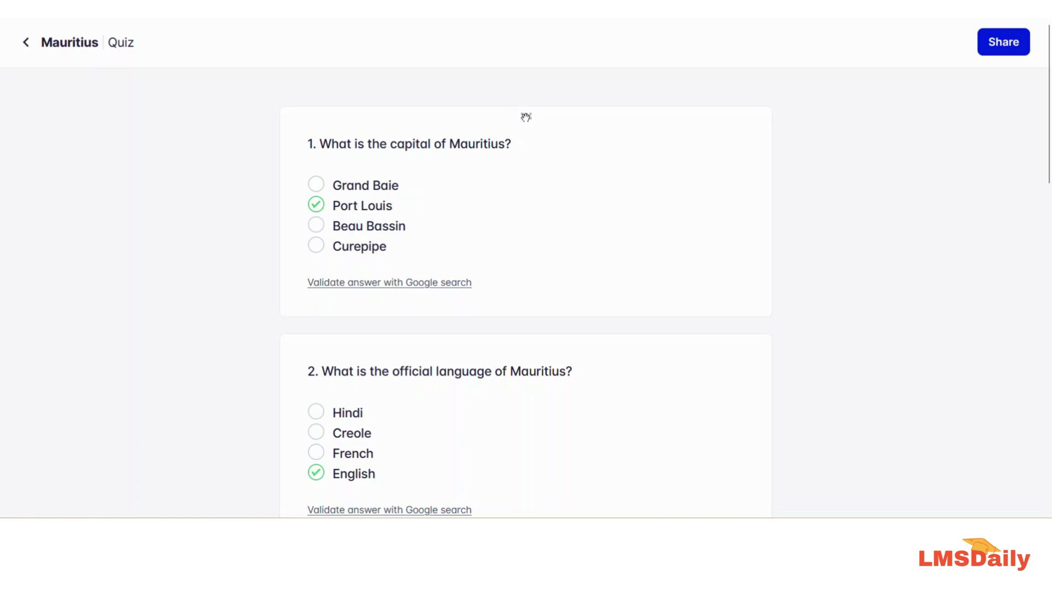
pyautogui.moveTo(526, 117); pyautogui.dragTo(540, 165)
pyautogui.scroll(-10, 597, 218)
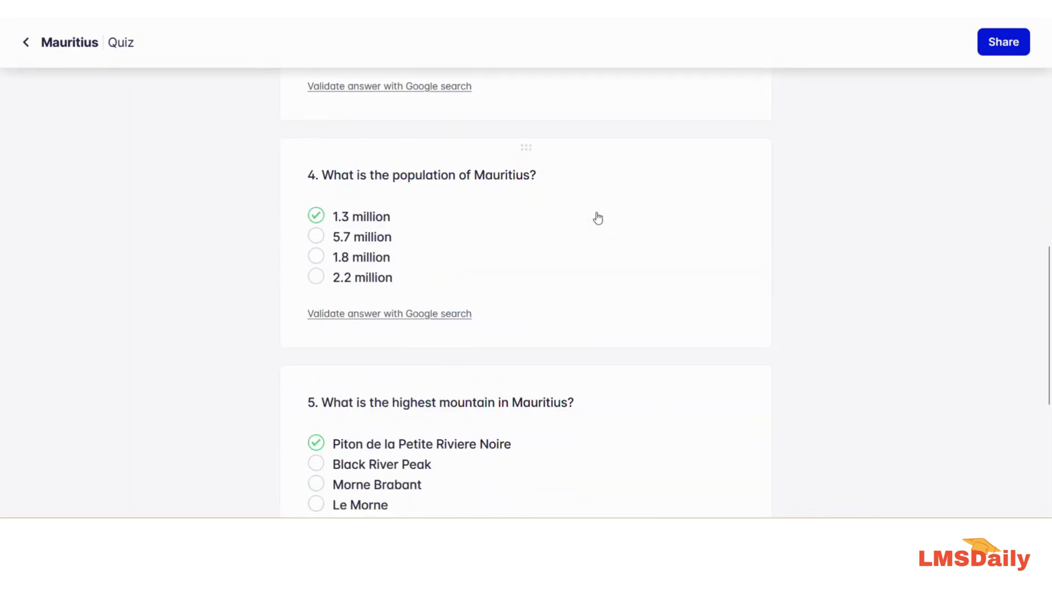
pyautogui.scroll(-4, 597, 218)
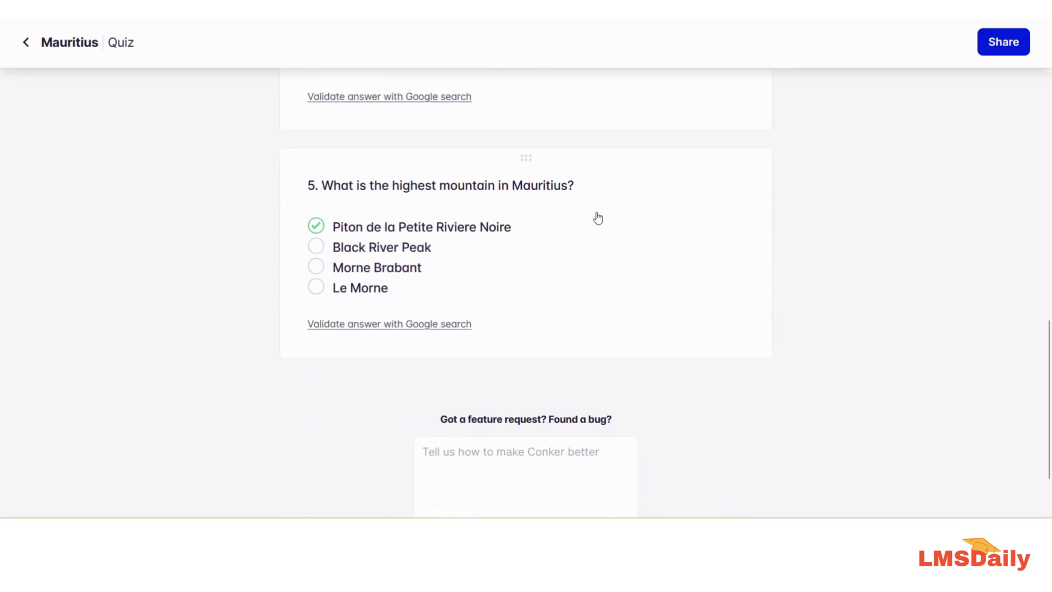
pyautogui.click(995, 52)
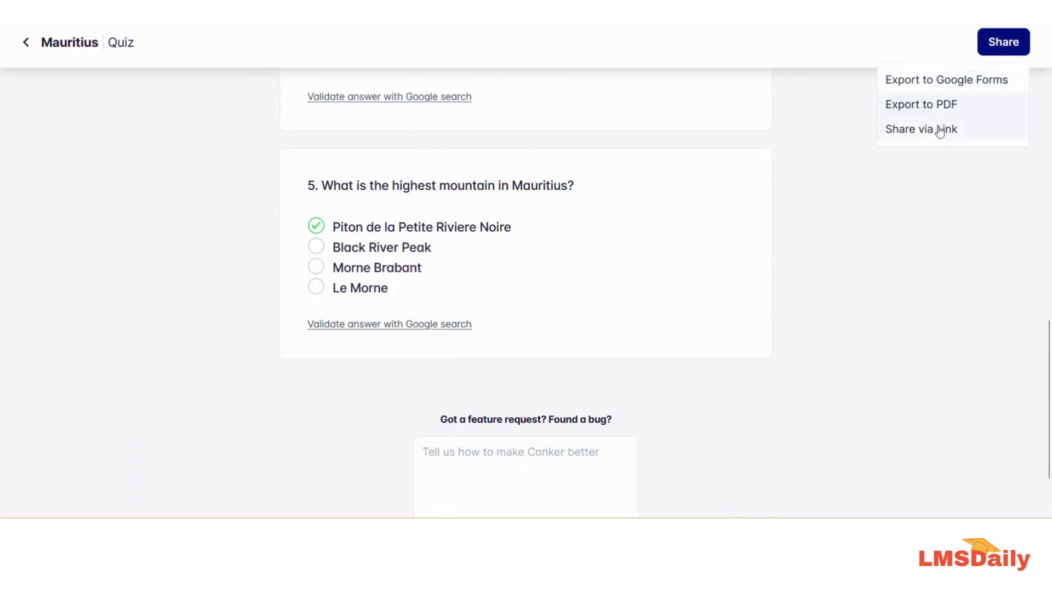
# Dismiss the Share menu and return from the Mauritius Quiz to the Create page
pyautogui.click(917, 160)
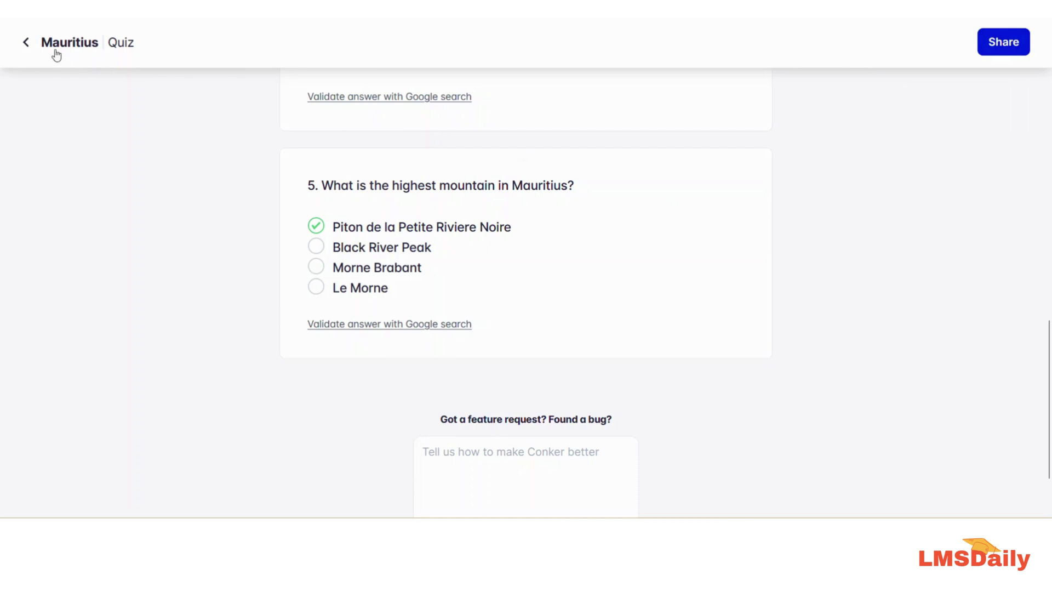
pyautogui.click(26, 44)
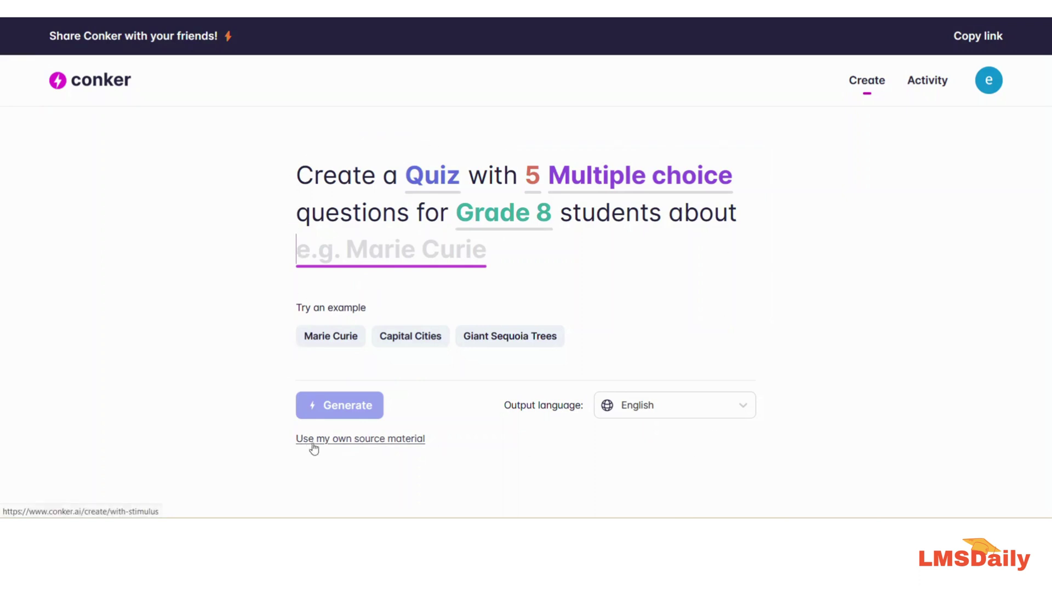
# Start a quiz from source material and title it 'First testQuiz Conker'
pyautogui.click(393, 441)
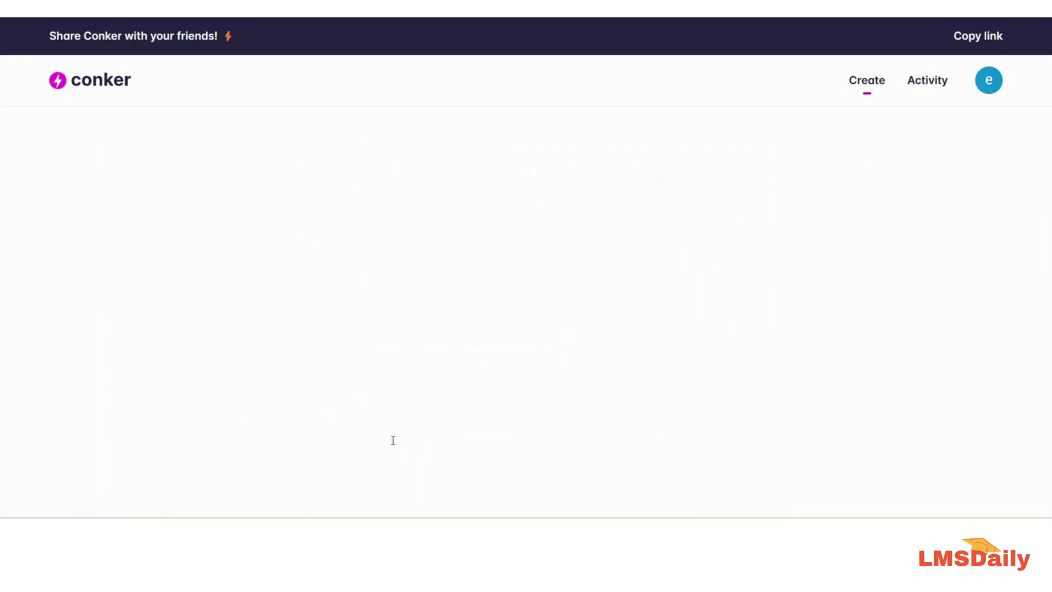
pyautogui.scroll(-2, 418, 298)
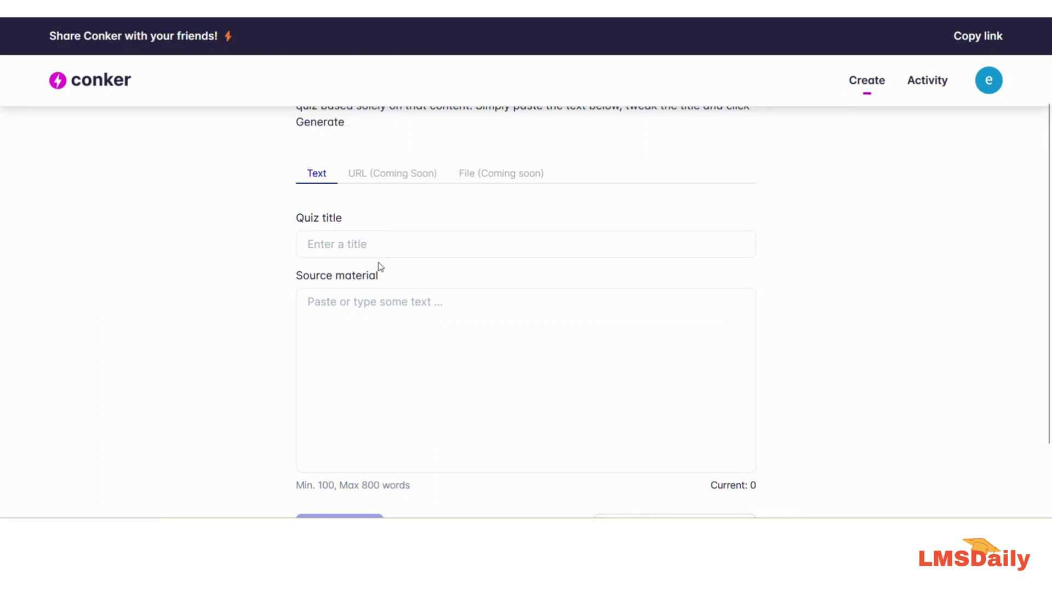
pyautogui.click(353, 250)
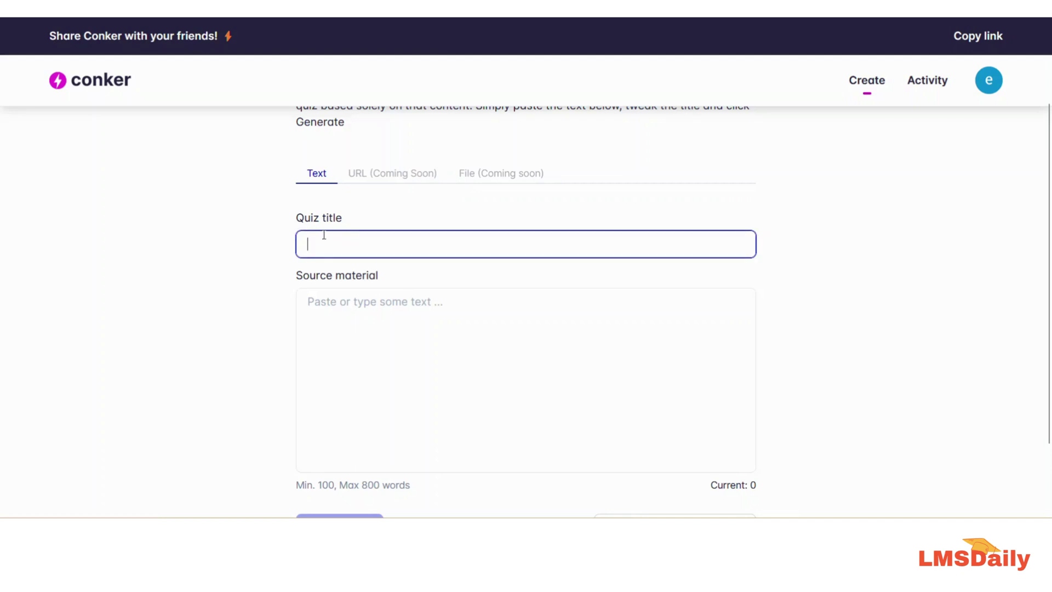
pyautogui.write('First te')
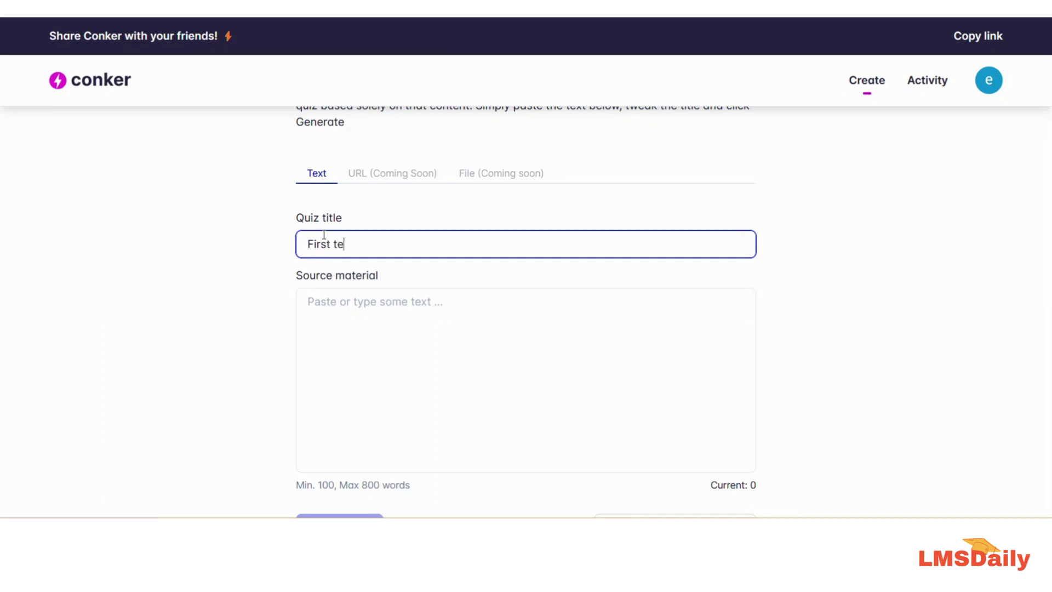
pyautogui.write('stQuiz Conker')
pyautogui.click(326, 302)
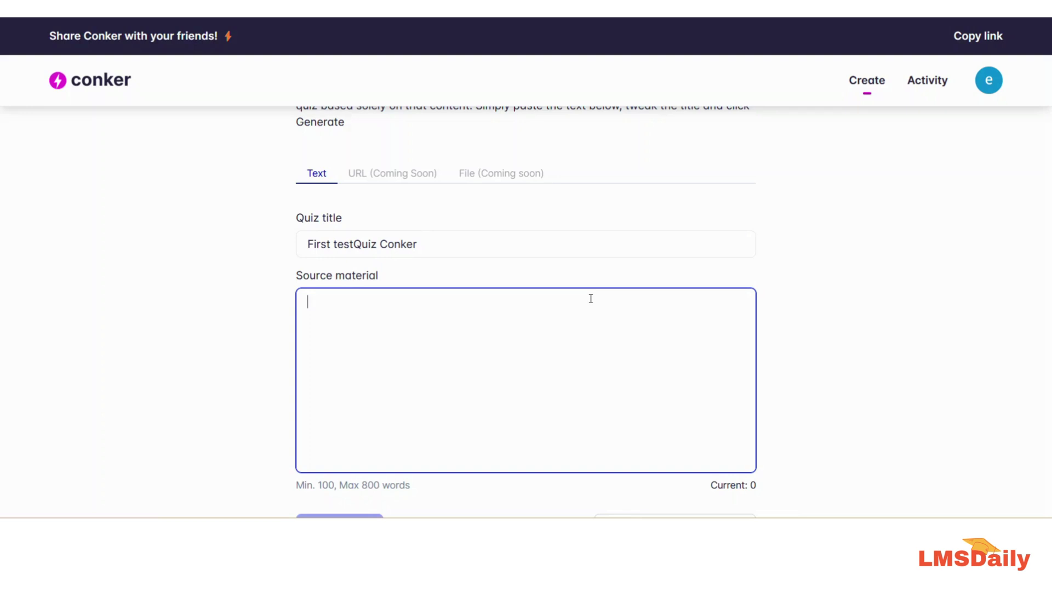
# Leave Source material empty after removing a stray letter, and go back to My Quizzes
pyautogui.scroll(-2, 590, 298)
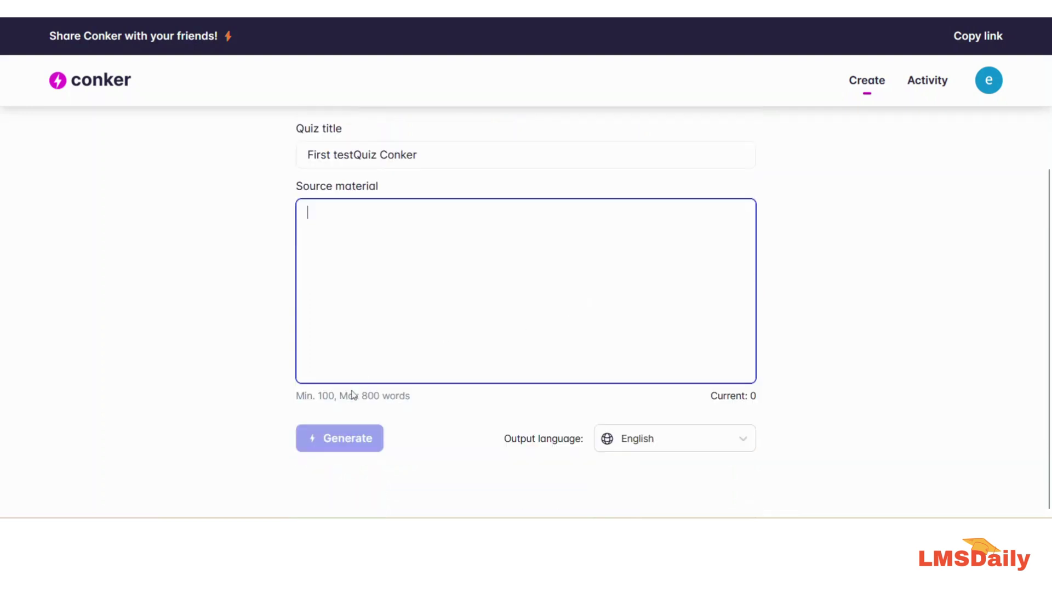
pyautogui.moveTo(323, 396); pyautogui.dragTo(336, 396)
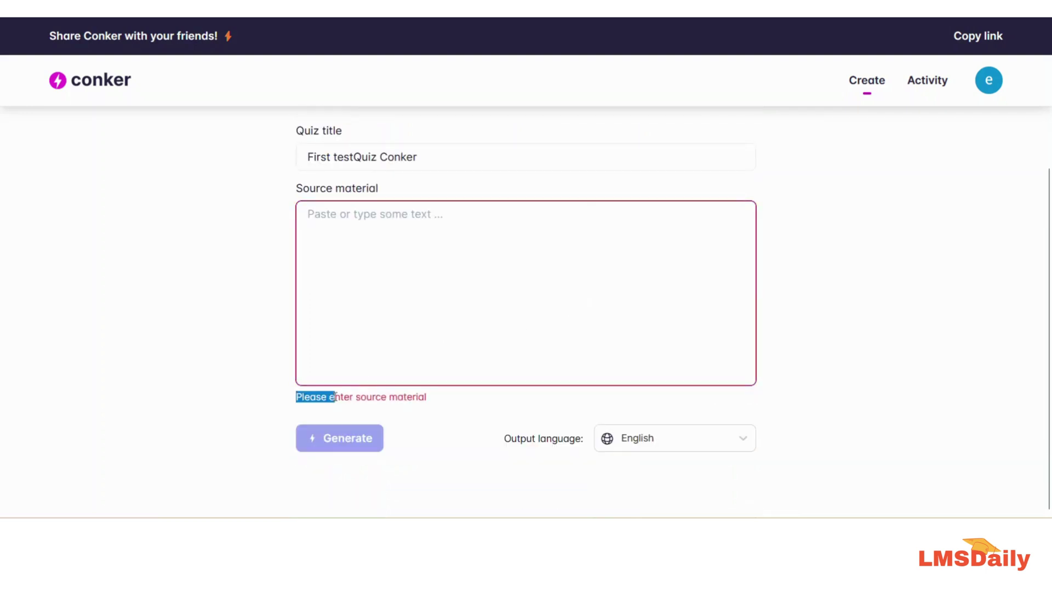
pyautogui.click(379, 331)
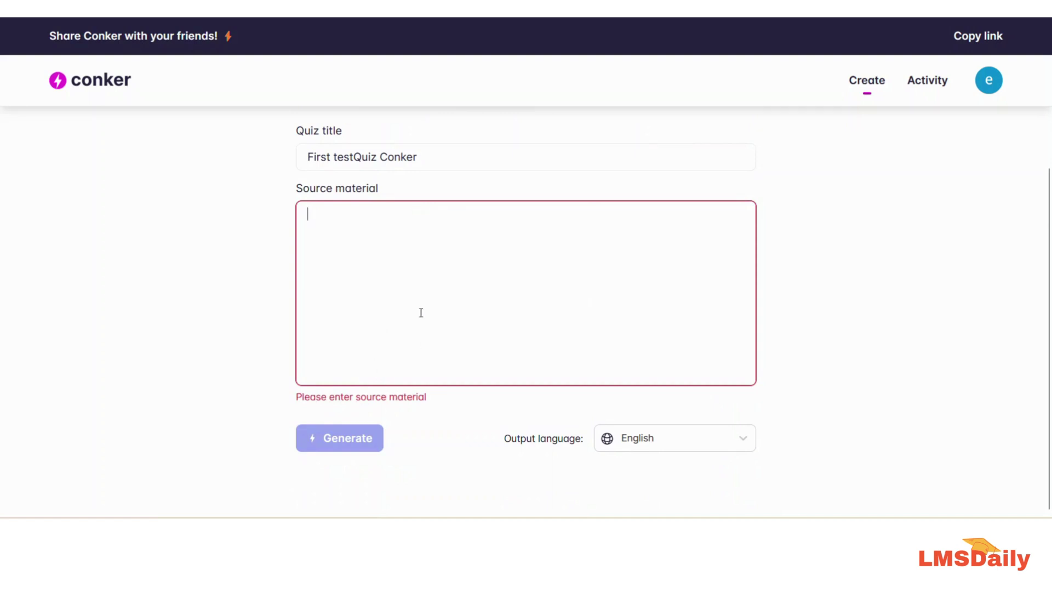
pyautogui.write('a')
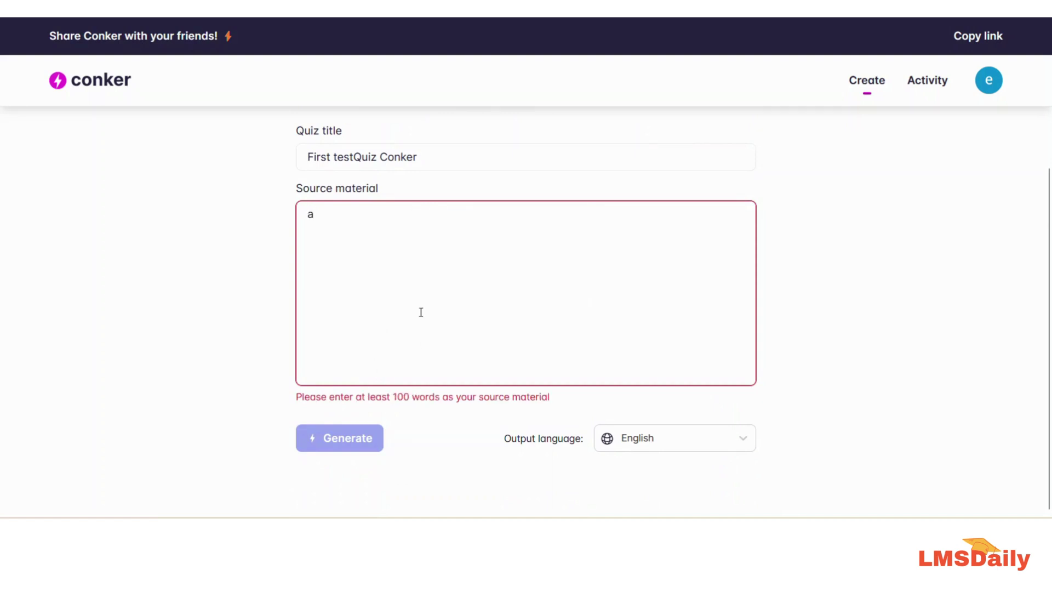
pyautogui.press('BackSpace')
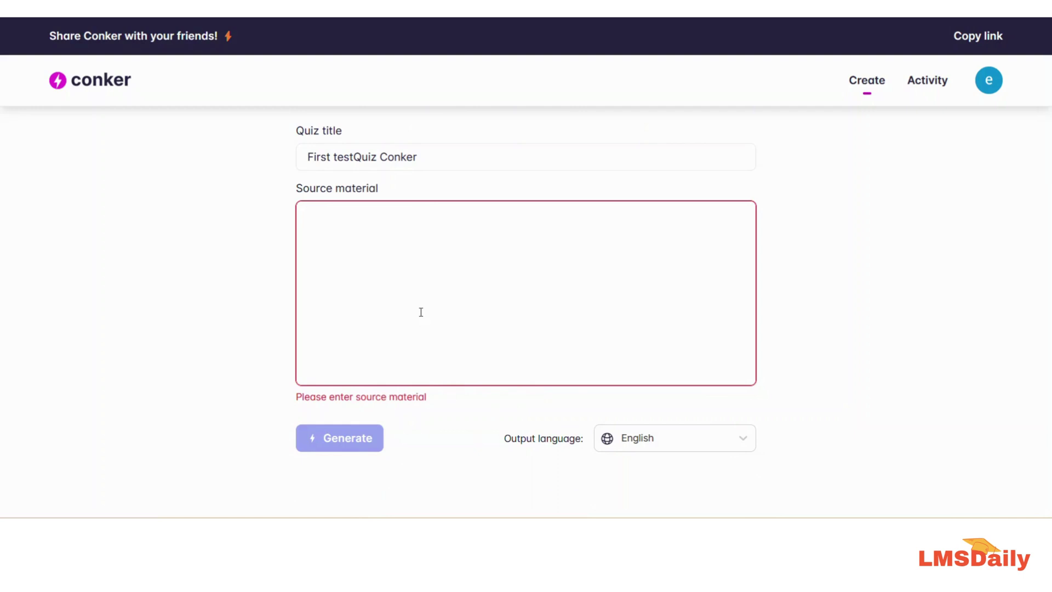
pyautogui.scroll(3, 421, 312)
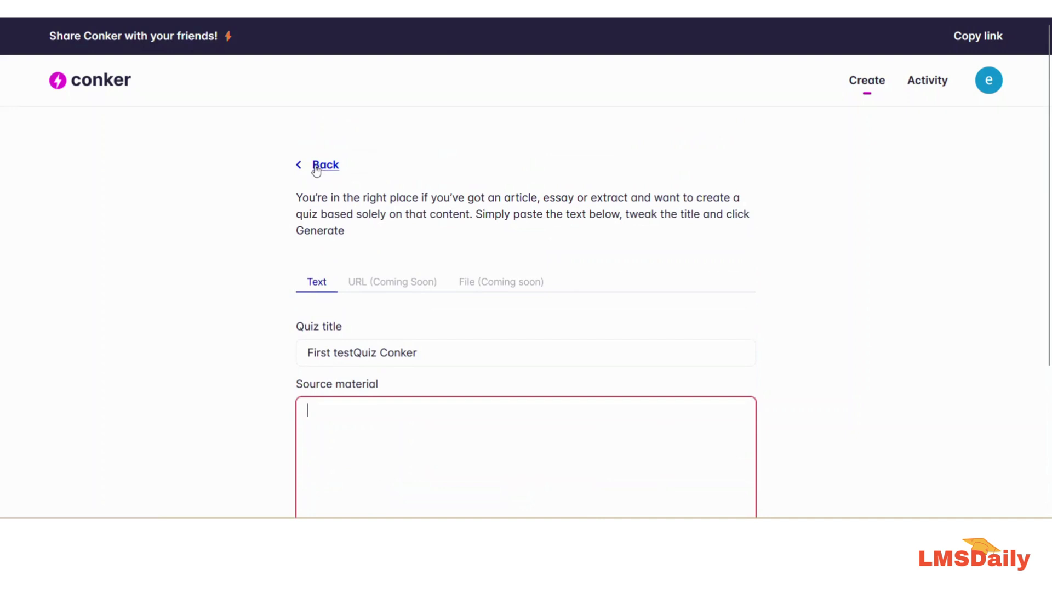
pyautogui.scroll(-3, 378, 361)
pyautogui.scroll(-1, 378, 362)
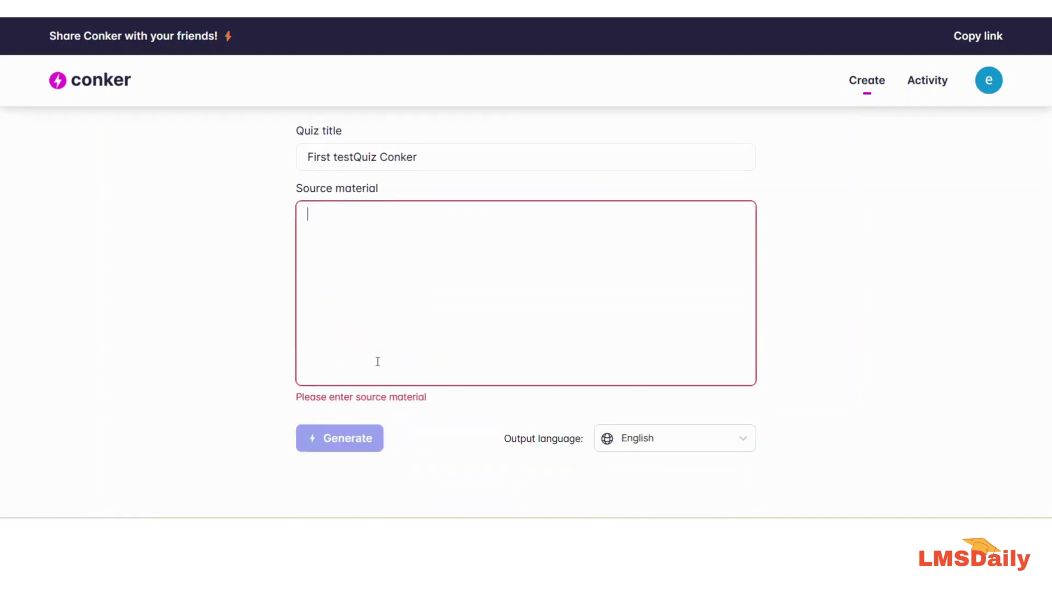
pyautogui.scroll(4, 354, 205)
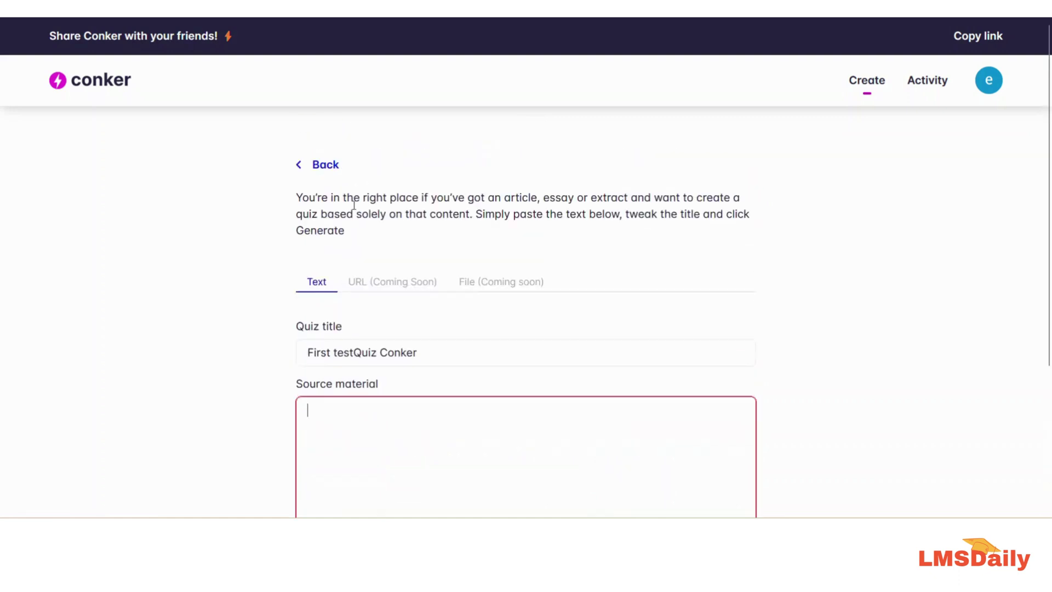
pyautogui.click(312, 166)
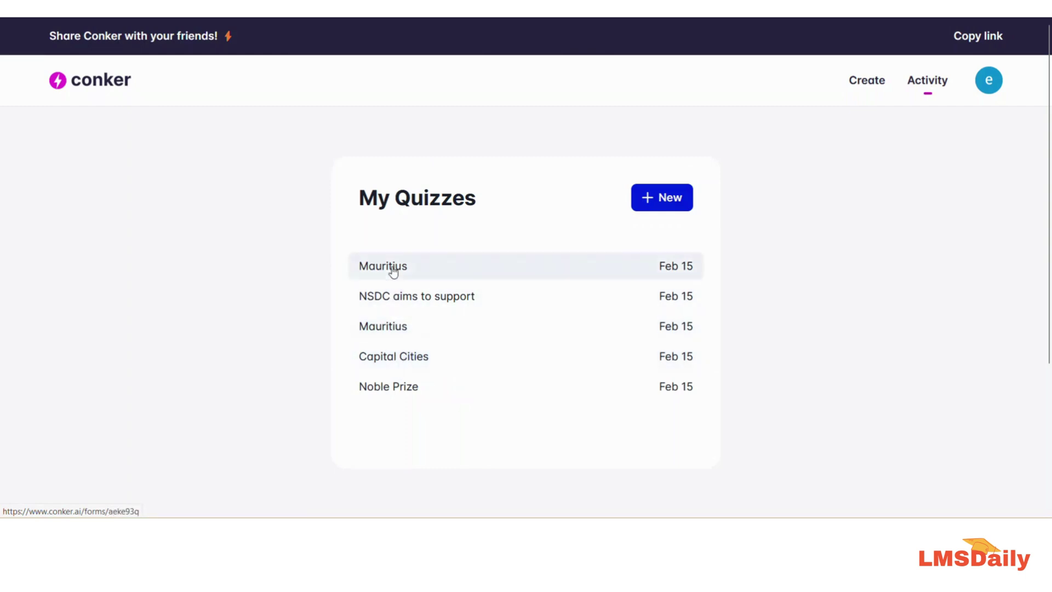
pyautogui.click(658, 267)
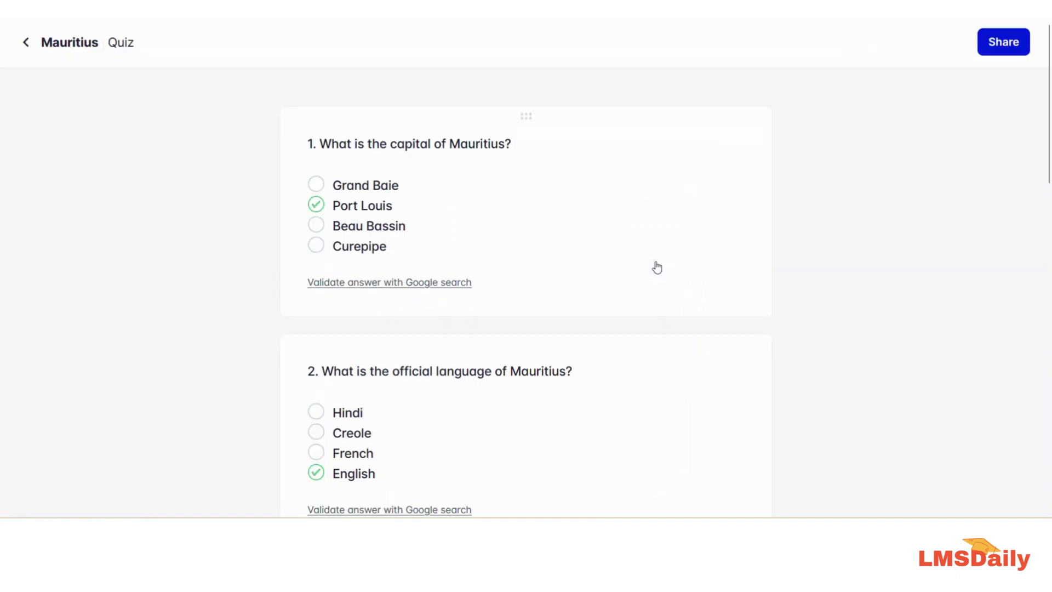
pyautogui.scroll(-15, 657, 267)
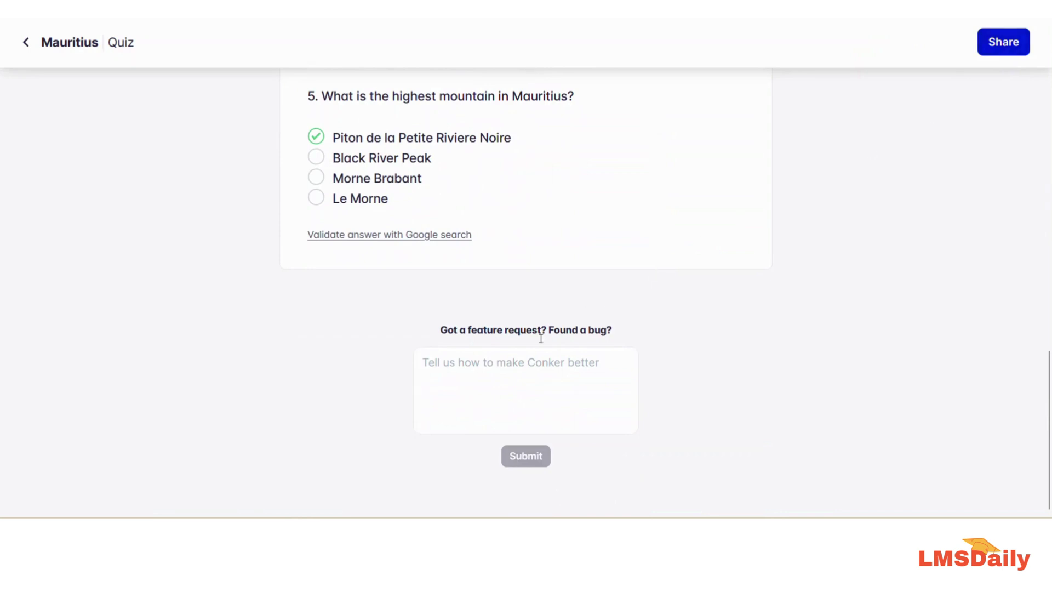
pyautogui.click(498, 369)
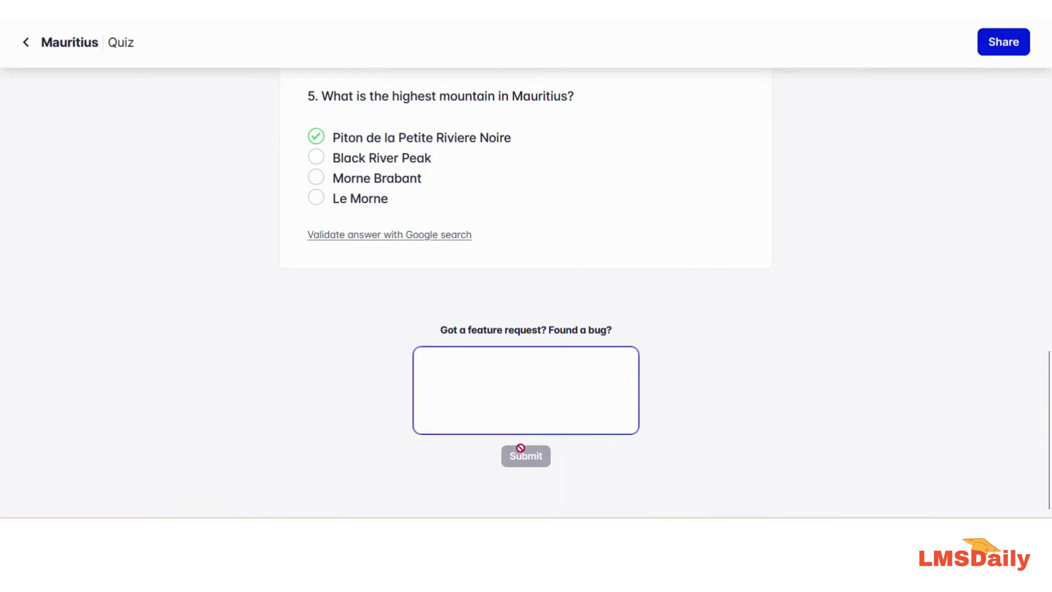
pyautogui.scroll(15, 811, 252)
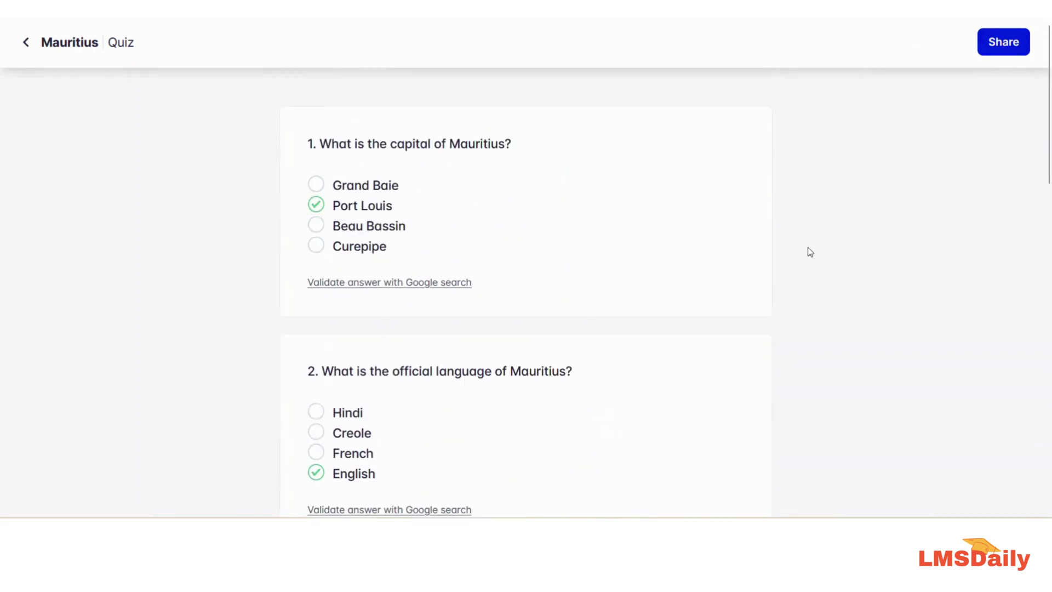
pyautogui.click(63, 46)
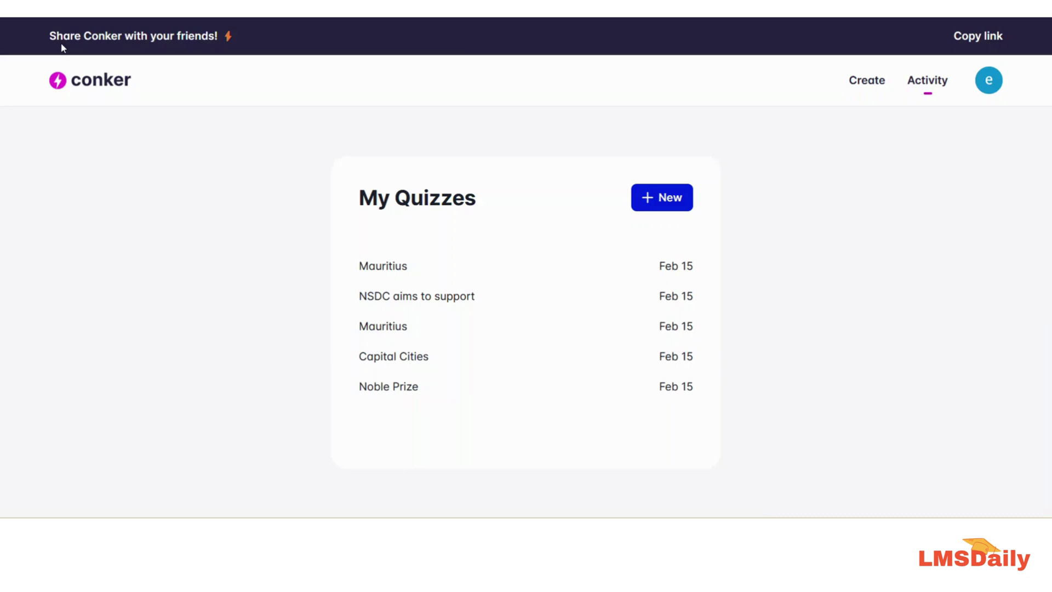
# Start a new Reading comprehension for Grade 4 on 'healthcare' and generate it
pyautogui.click(662, 205)
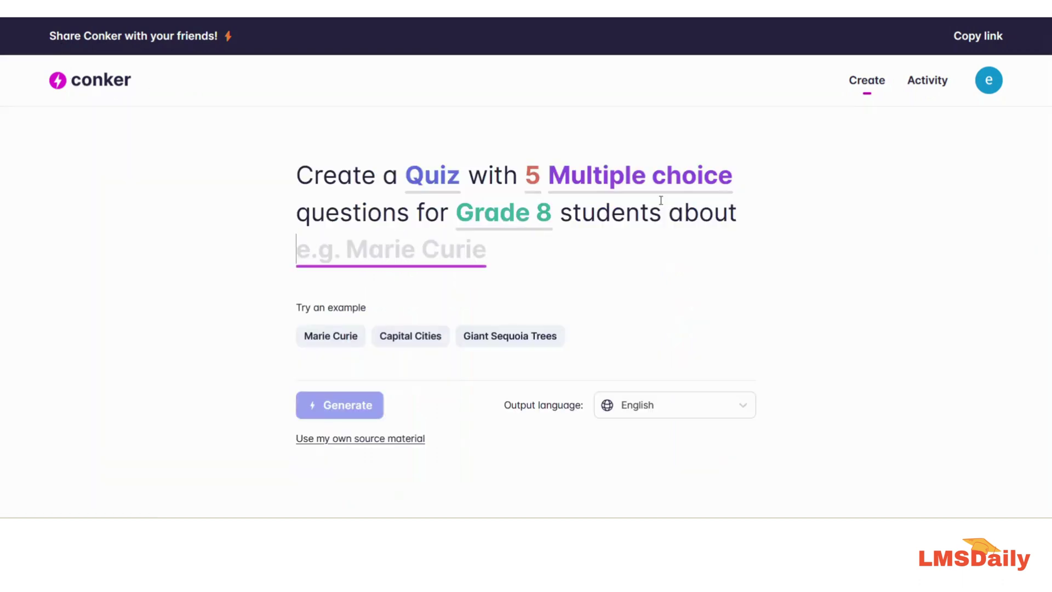
pyautogui.click(432, 184)
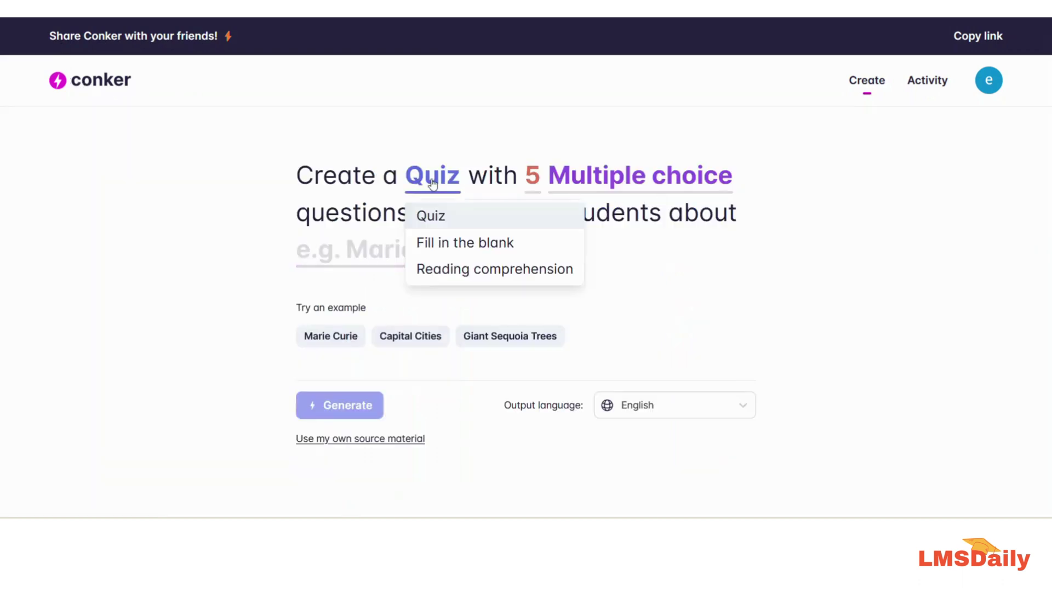
pyautogui.click(443, 270)
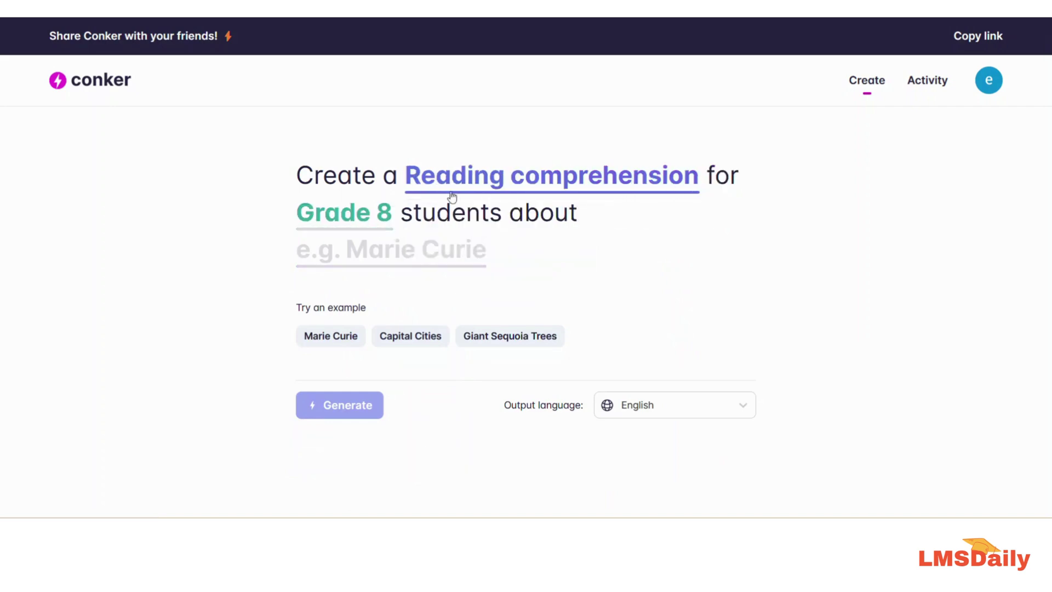
pyautogui.click(377, 214)
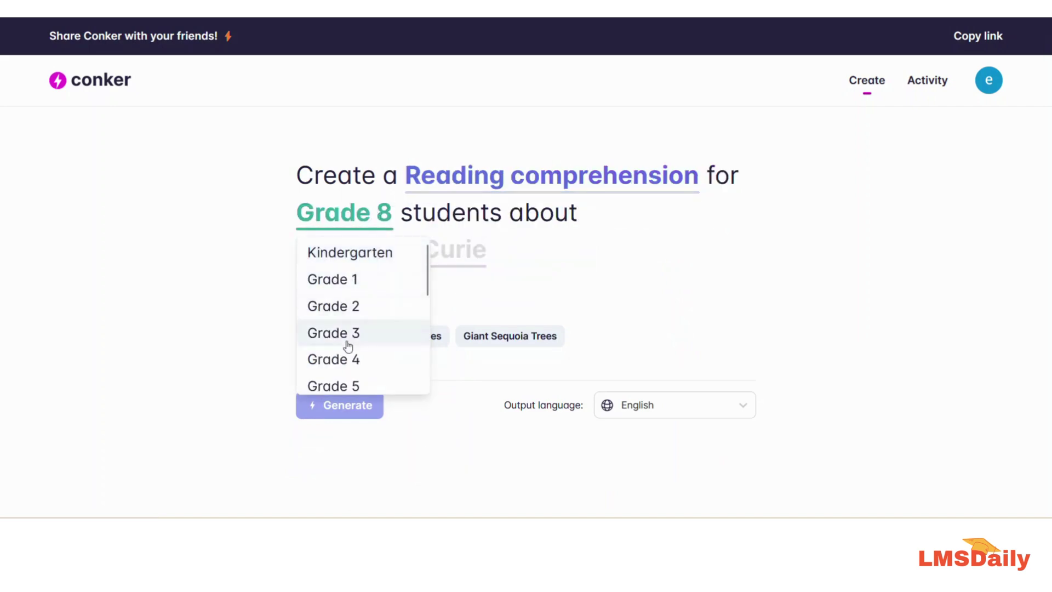
pyautogui.click(352, 359)
pyautogui.click(359, 251)
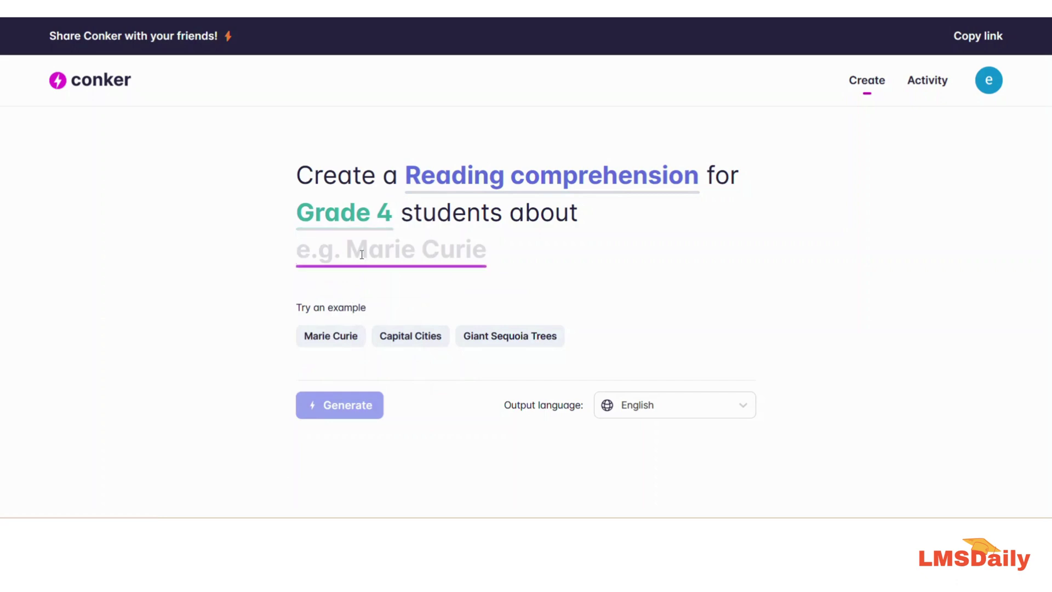
pyautogui.write('healt')
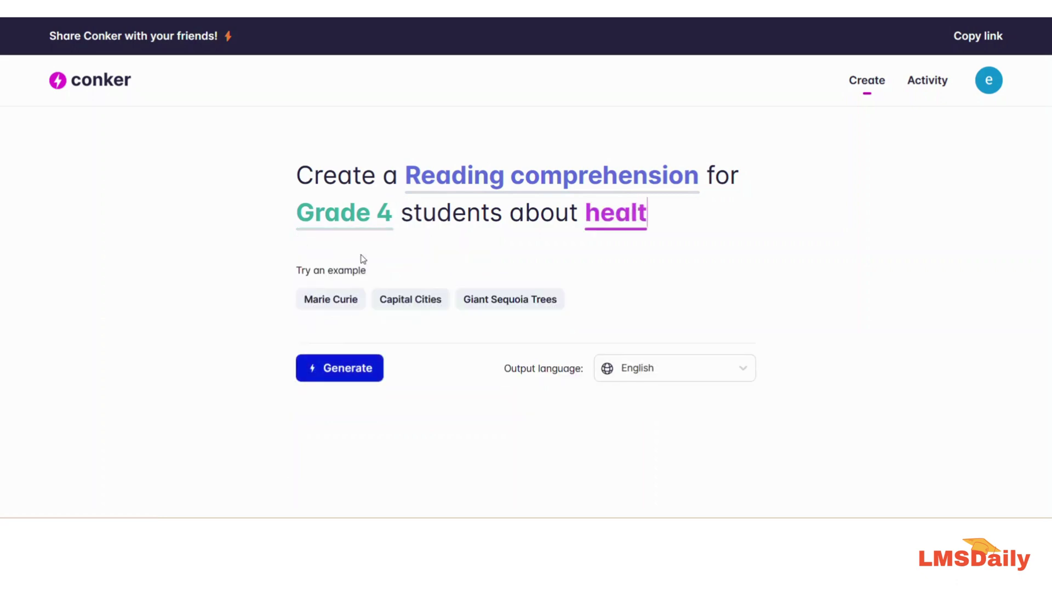
pyautogui.write('hcare')
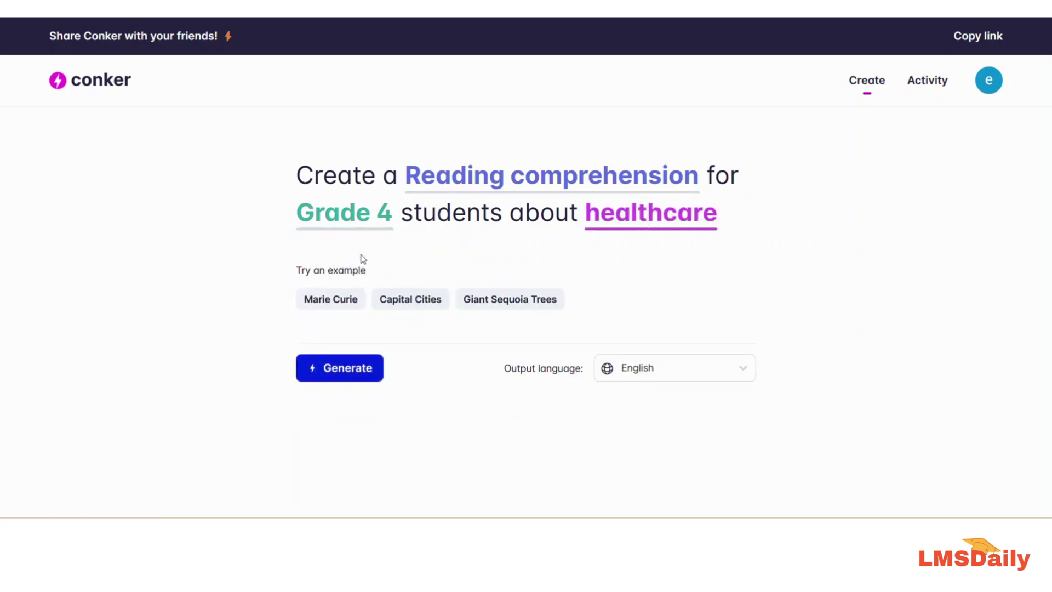
pyautogui.click(349, 376)
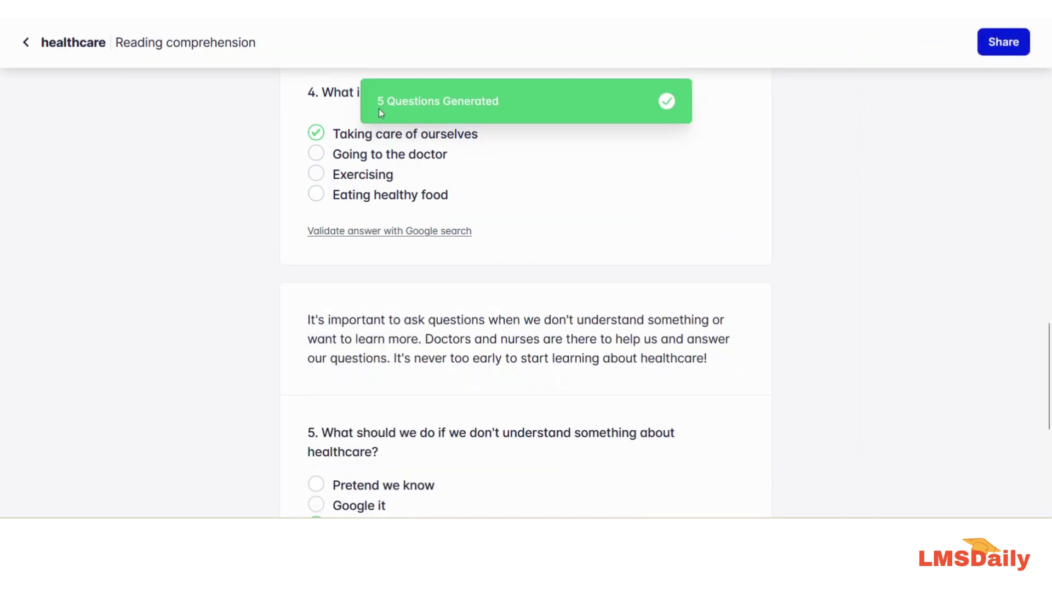
# Scroll through the generated healthcare passages, questions and their marked answers
pyautogui.scroll(10, 383, 317)
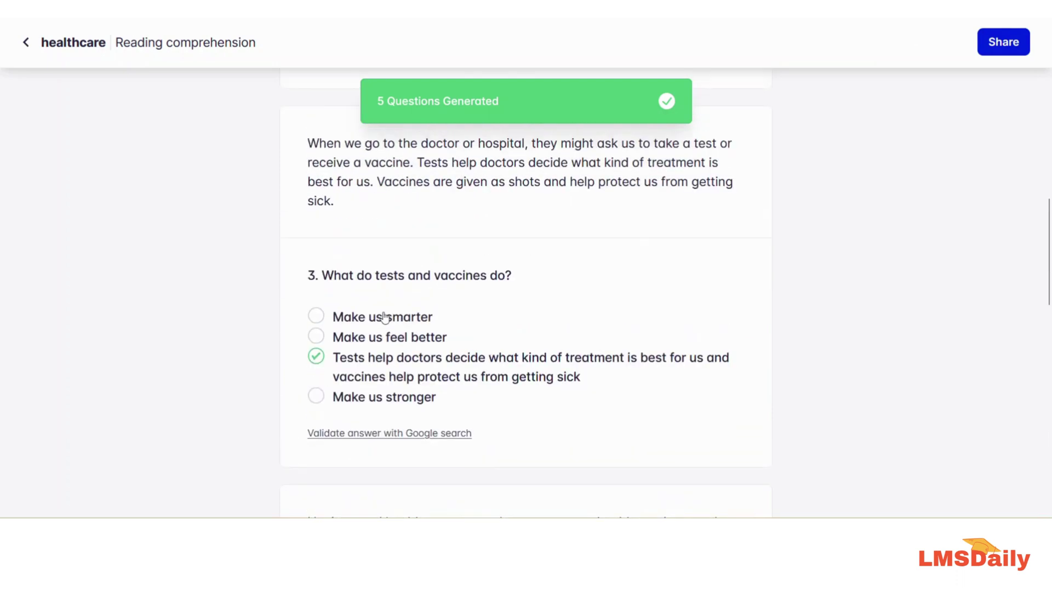
pyautogui.scroll(10, 383, 316)
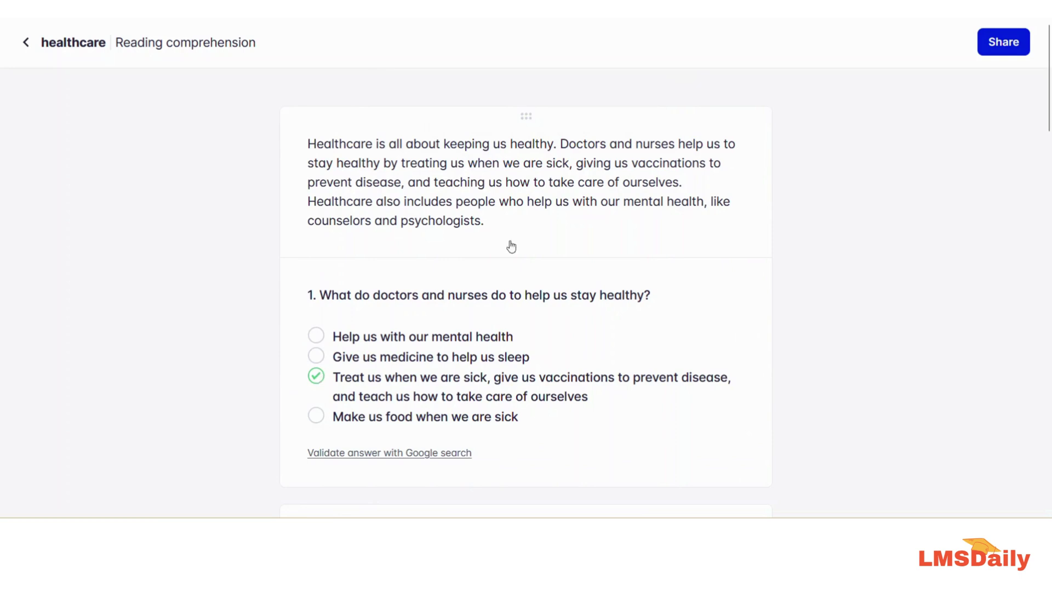
pyautogui.scroll(-8, 580, 296)
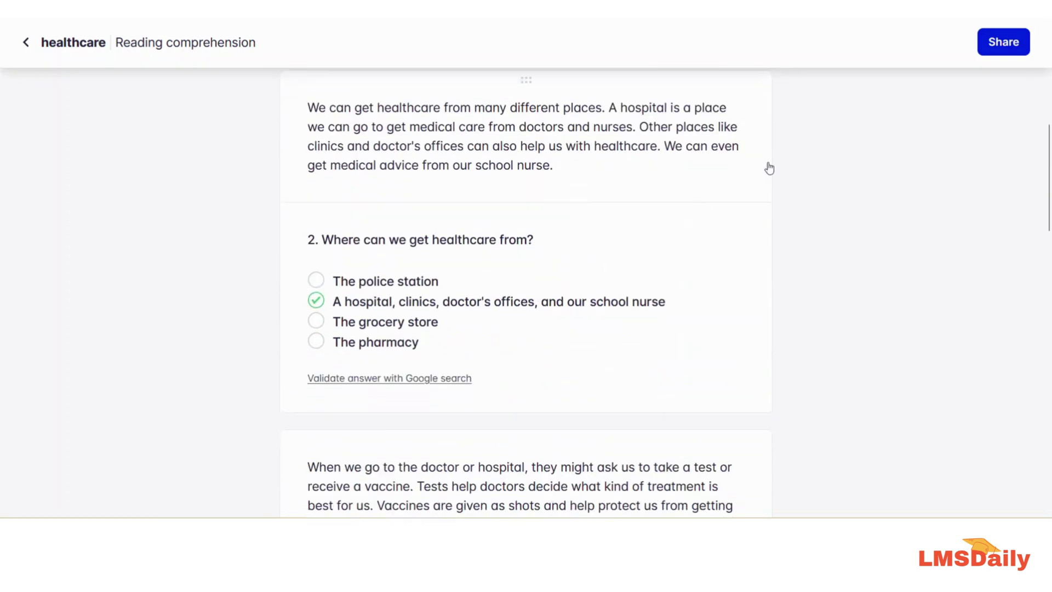
# Show the Export to Google Forms, Export to PDF and Share via Link options
pyautogui.click(986, 42)
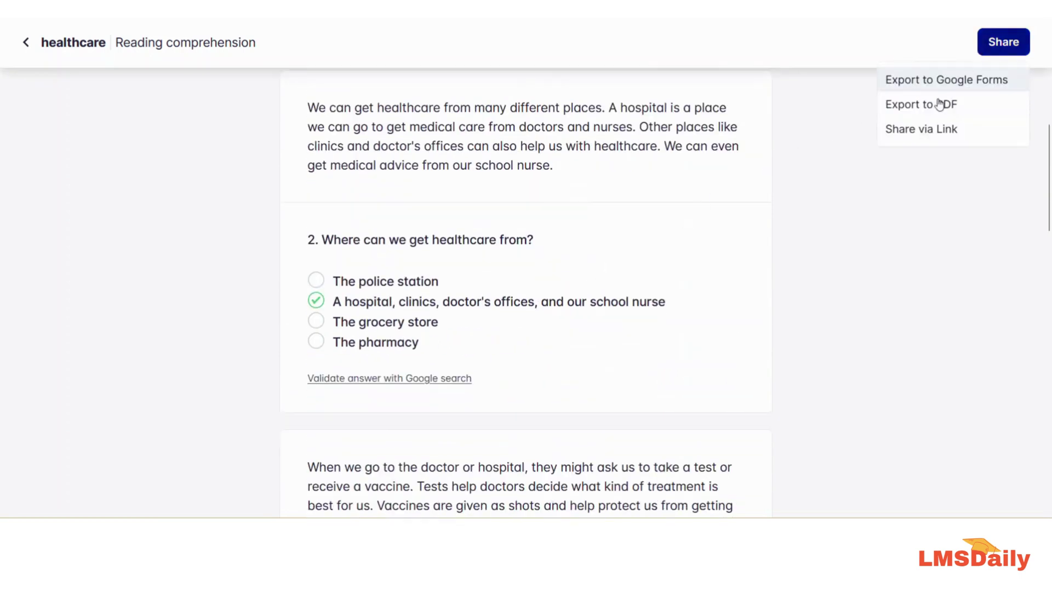